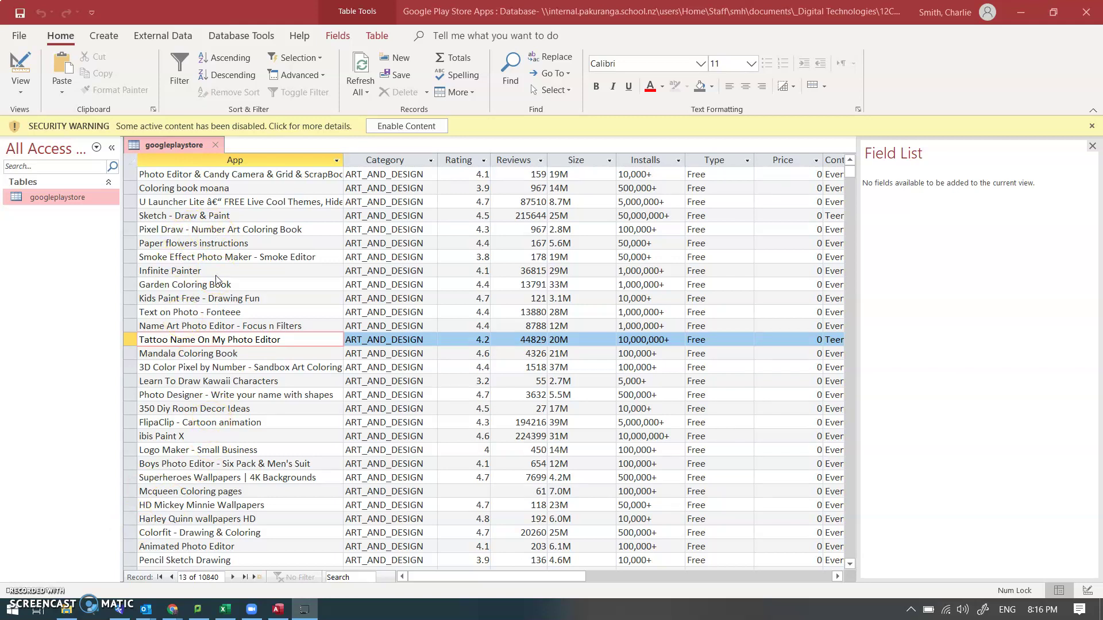
Start a new design-view query based on the googleplaystore table.
click(216, 579)
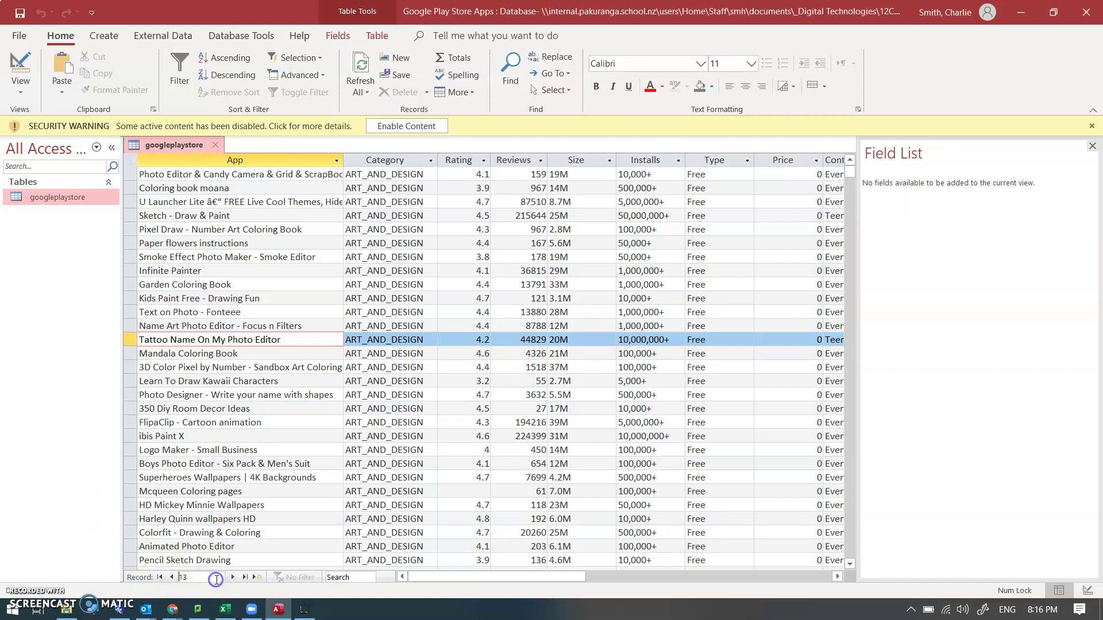
click(213, 518)
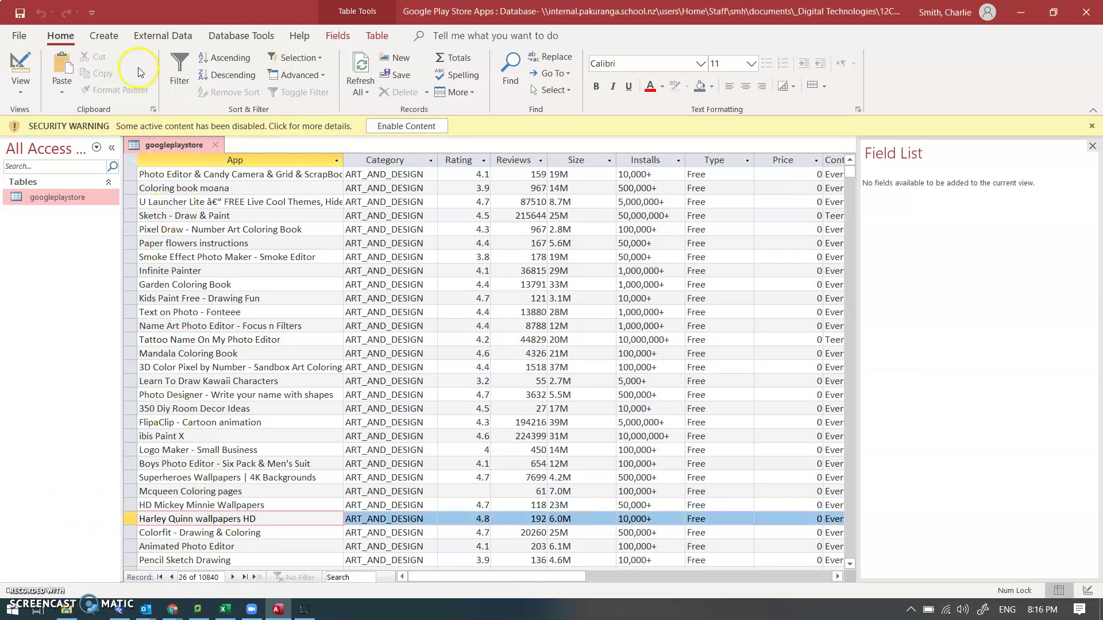
click(114, 38)
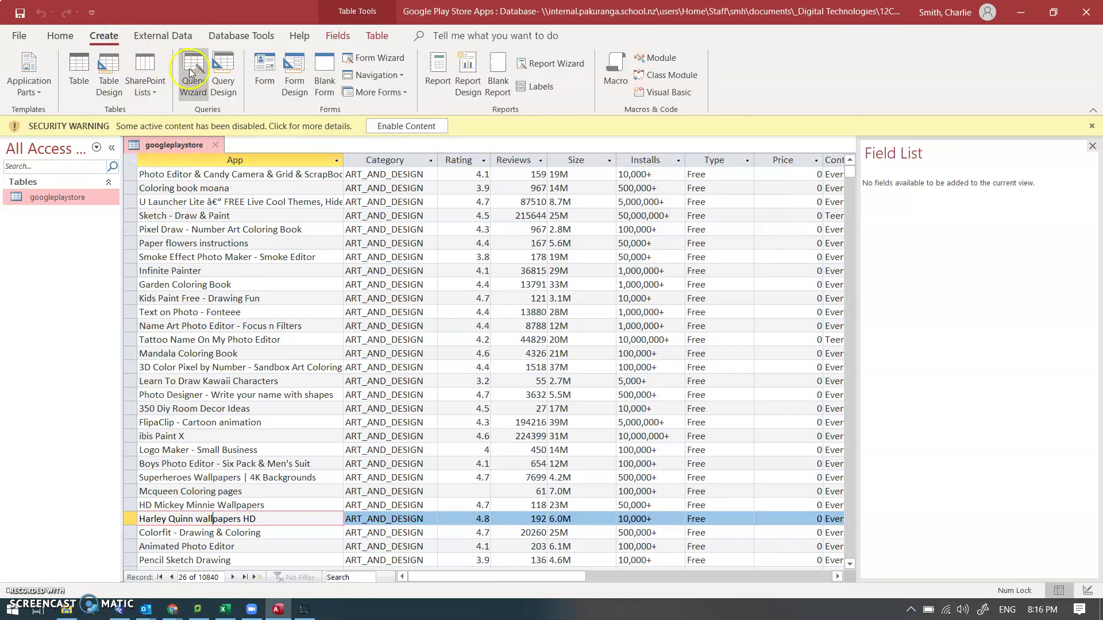
click(220, 71)
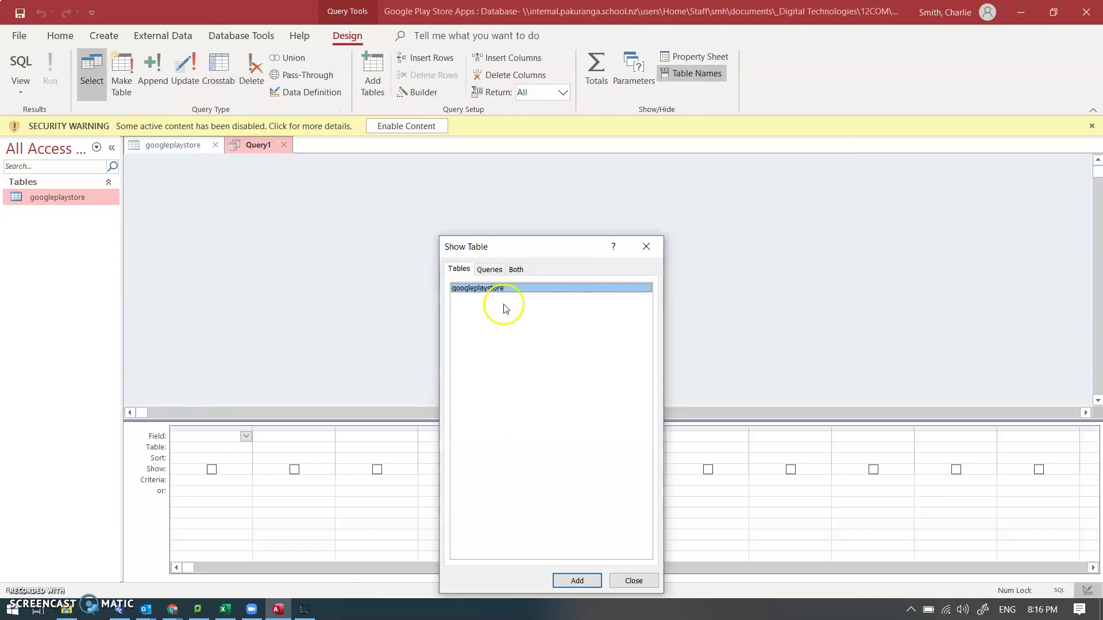
double_click(501, 289)
click(633, 581)
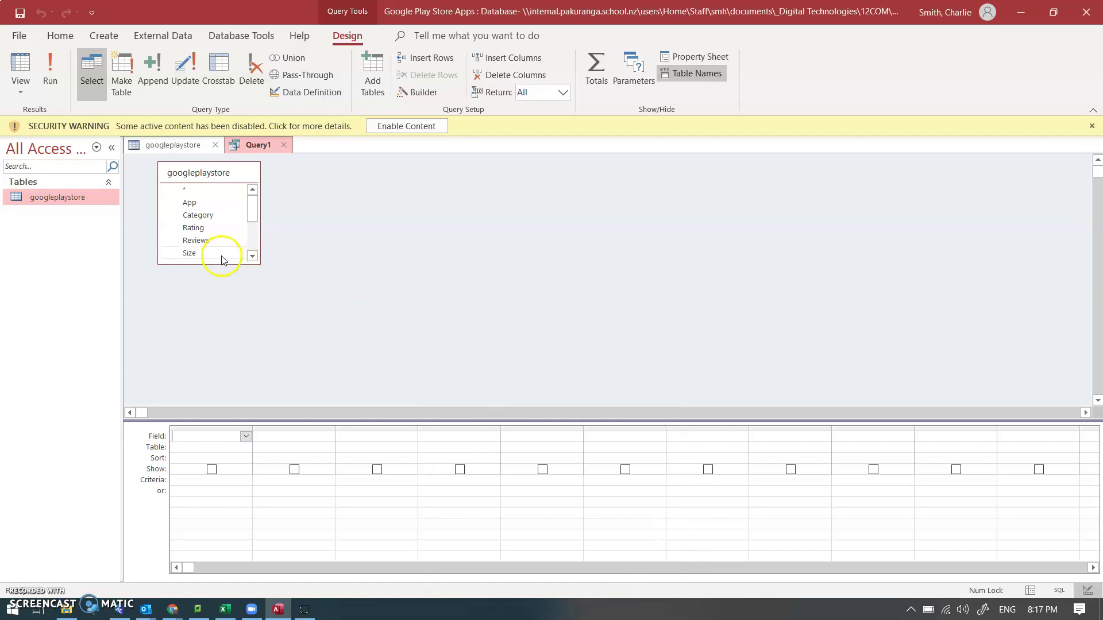
Add the App, Category and Rating fields, moving App before Category.
double_click(200, 215)
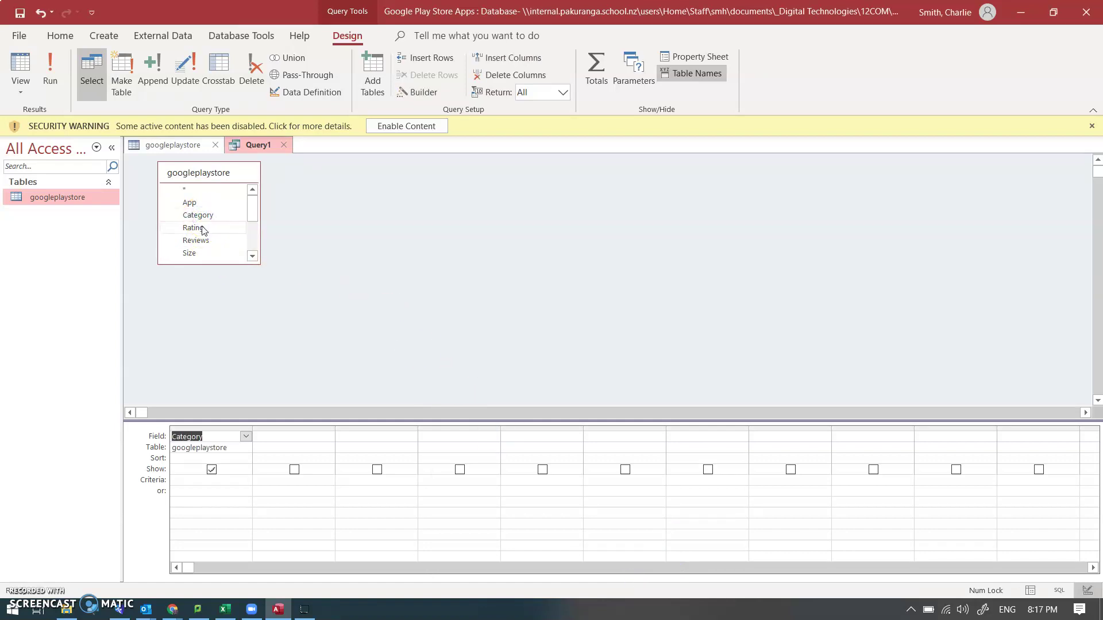
double_click(192, 202)
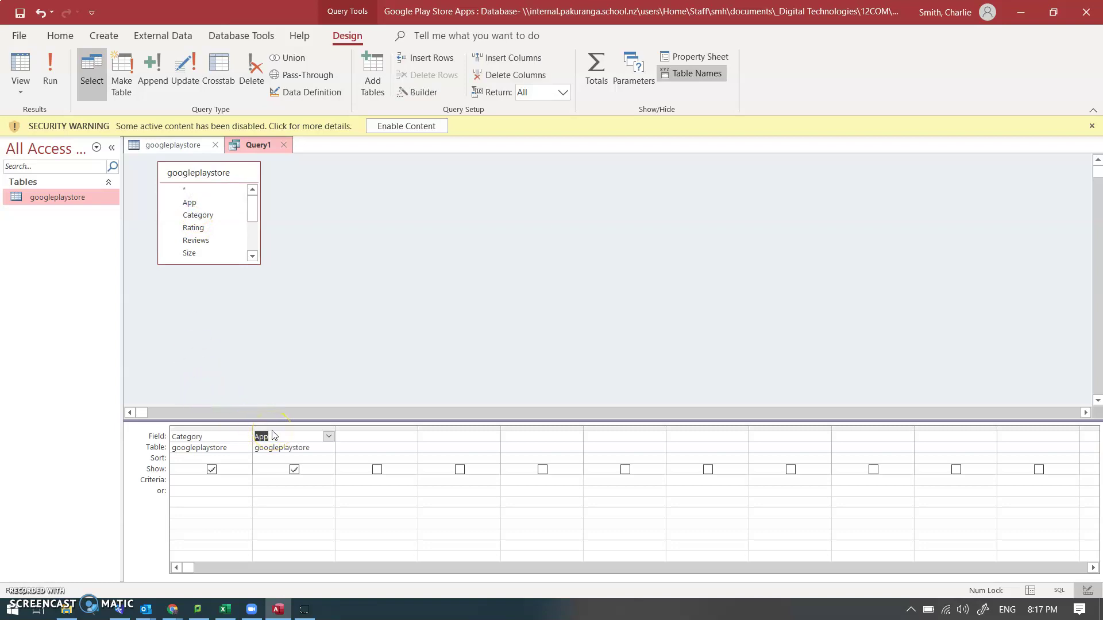
drag(271, 428, 220, 427)
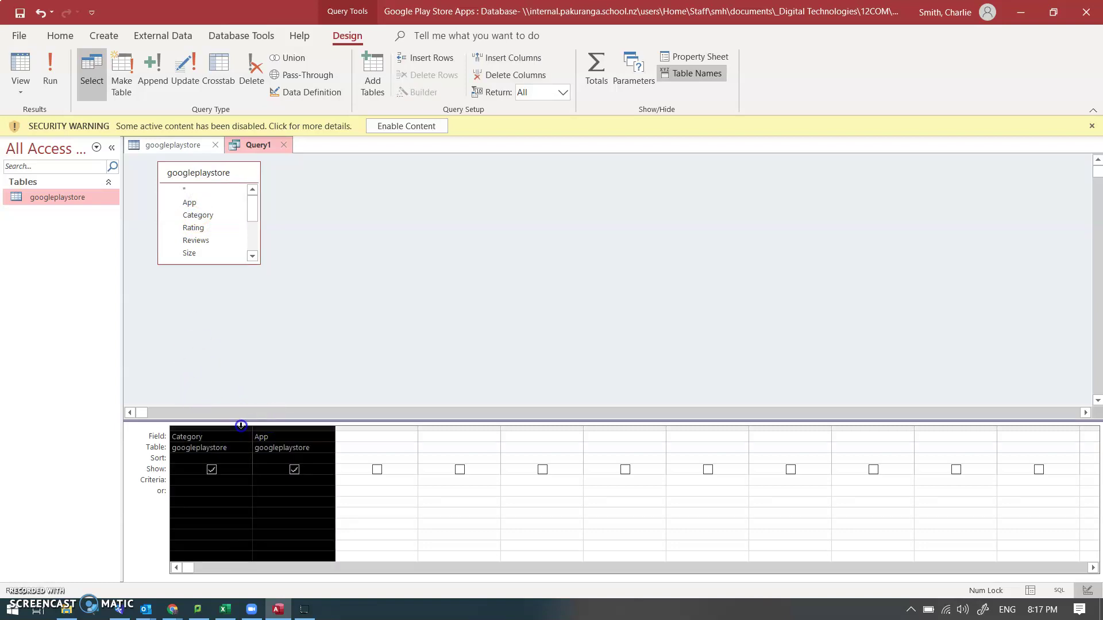
click(275, 436)
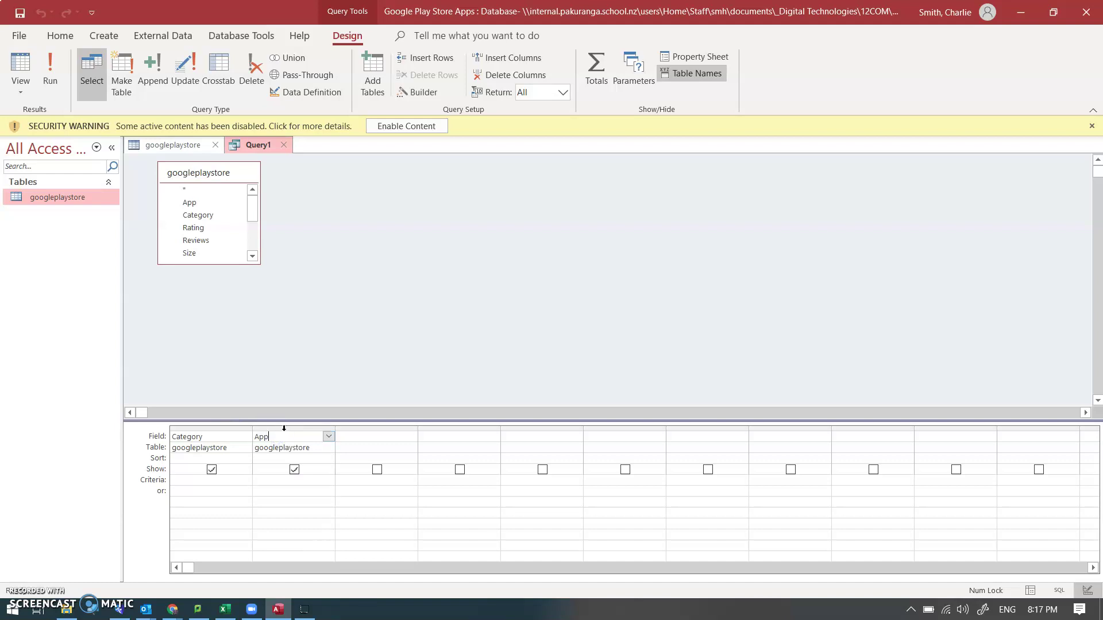
click(283, 428)
drag(284, 428, 191, 435)
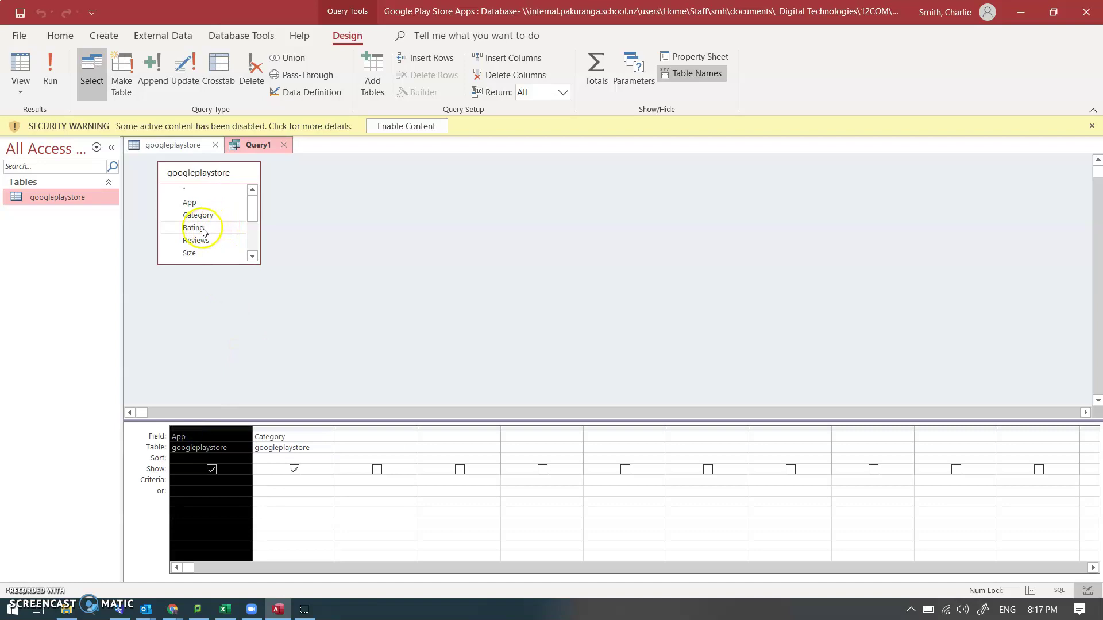
drag(201, 230, 359, 437)
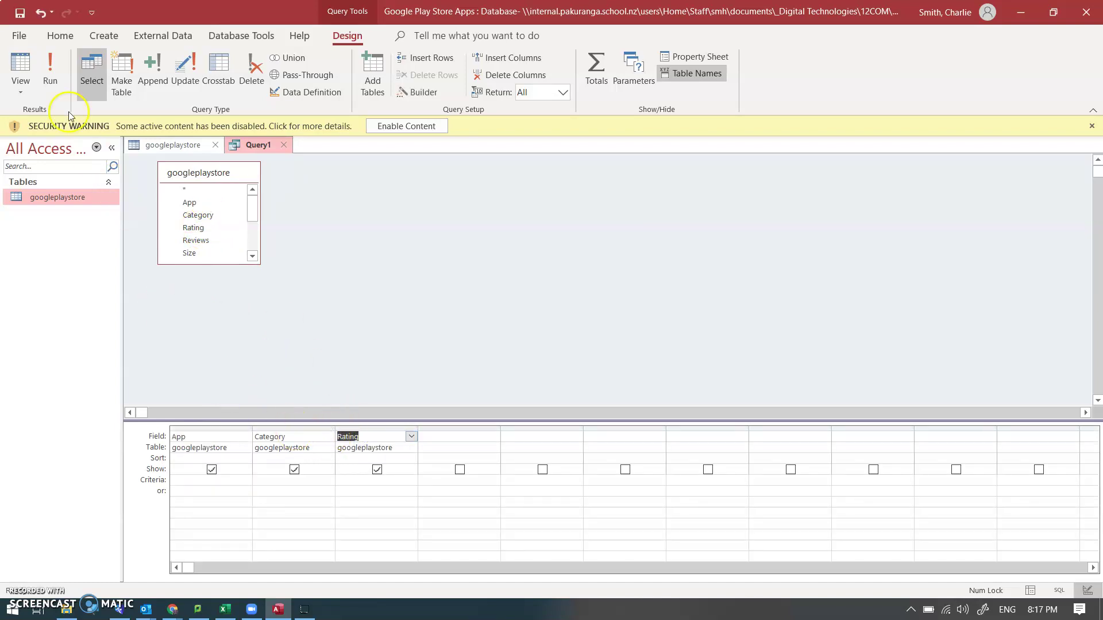
Preview Query1 as a datasheet, then return to Design View.
click(20, 87)
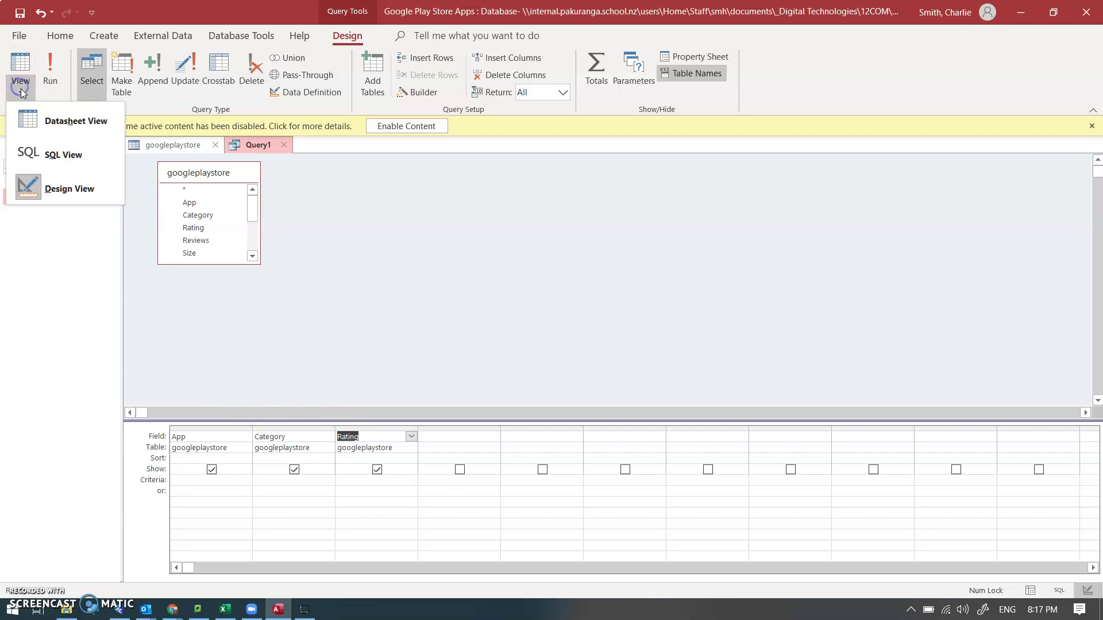
click(77, 188)
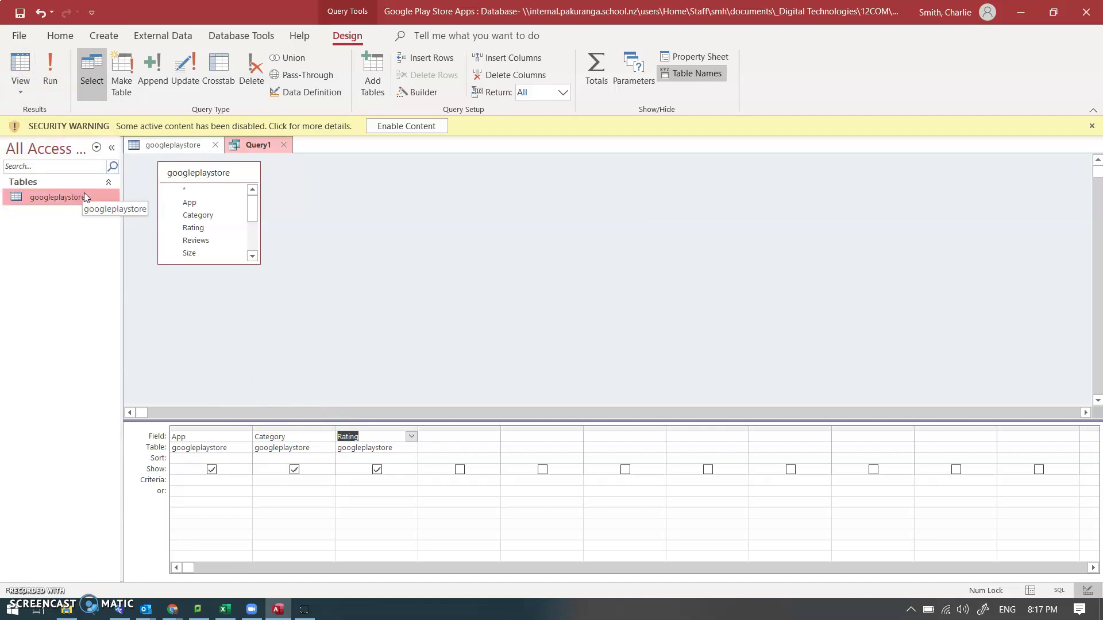
click(17, 66)
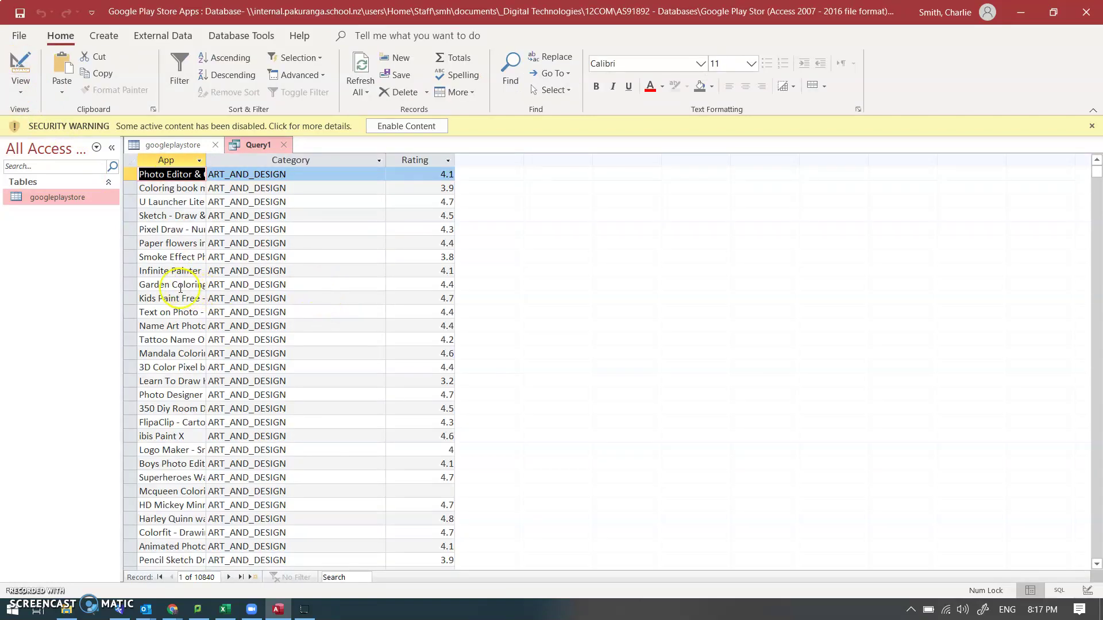
click(20, 69)
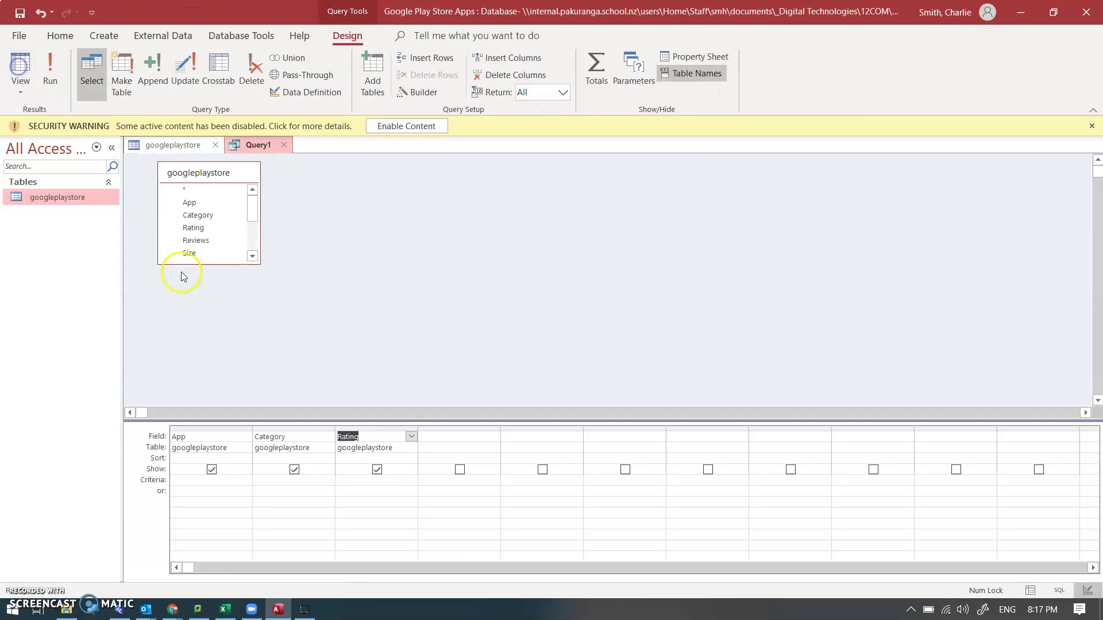
Add a >3 Rating criterion, run it for 8996 records, then show SQL View.
click(351, 480)
text(>)
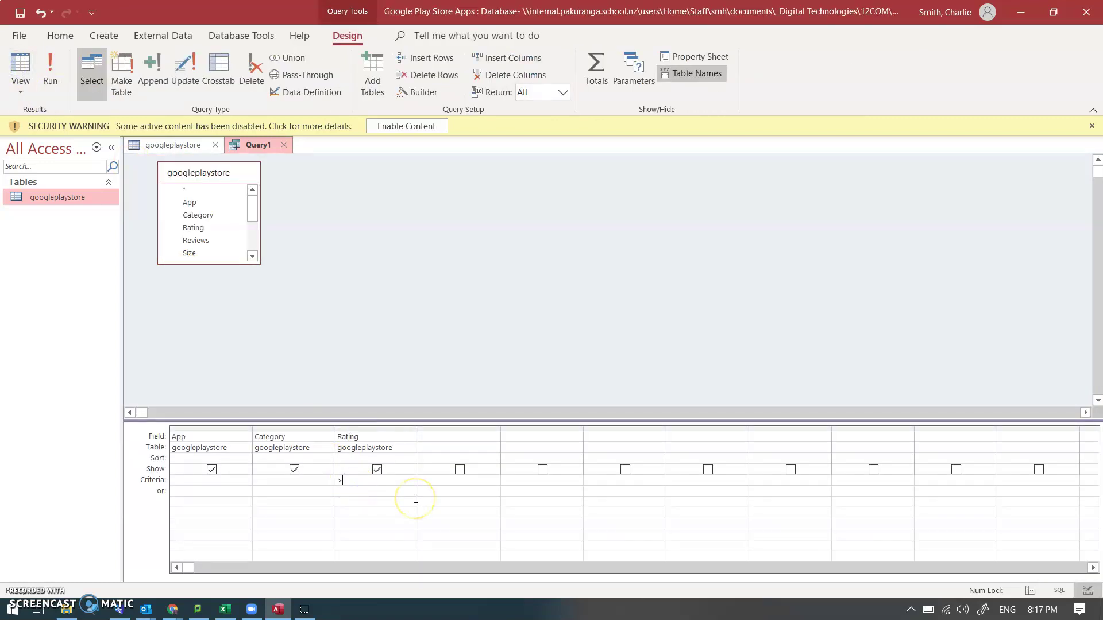
text(3)
click(22, 73)
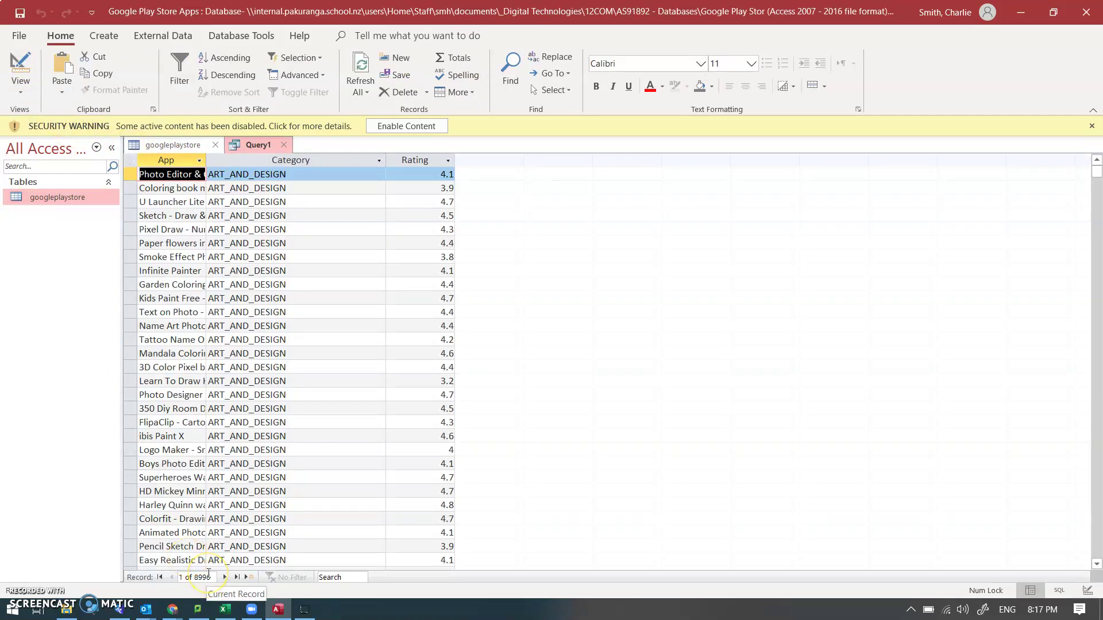
click(19, 85)
click(67, 164)
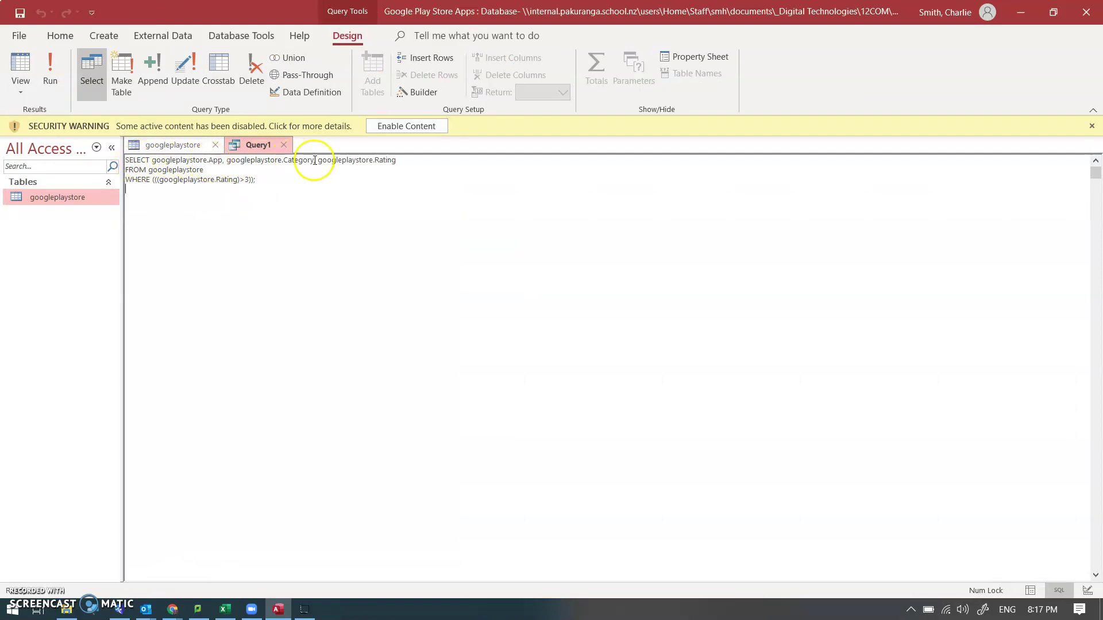
Switch Query1 from SQL View back to Design View.
click(217, 193)
click(22, 87)
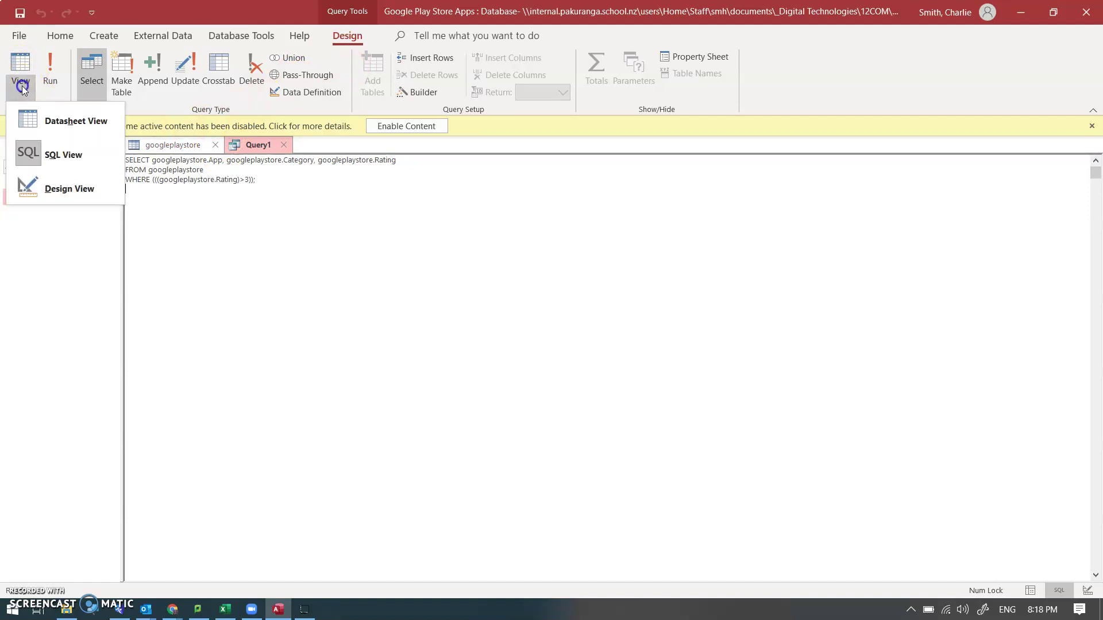
click(69, 189)
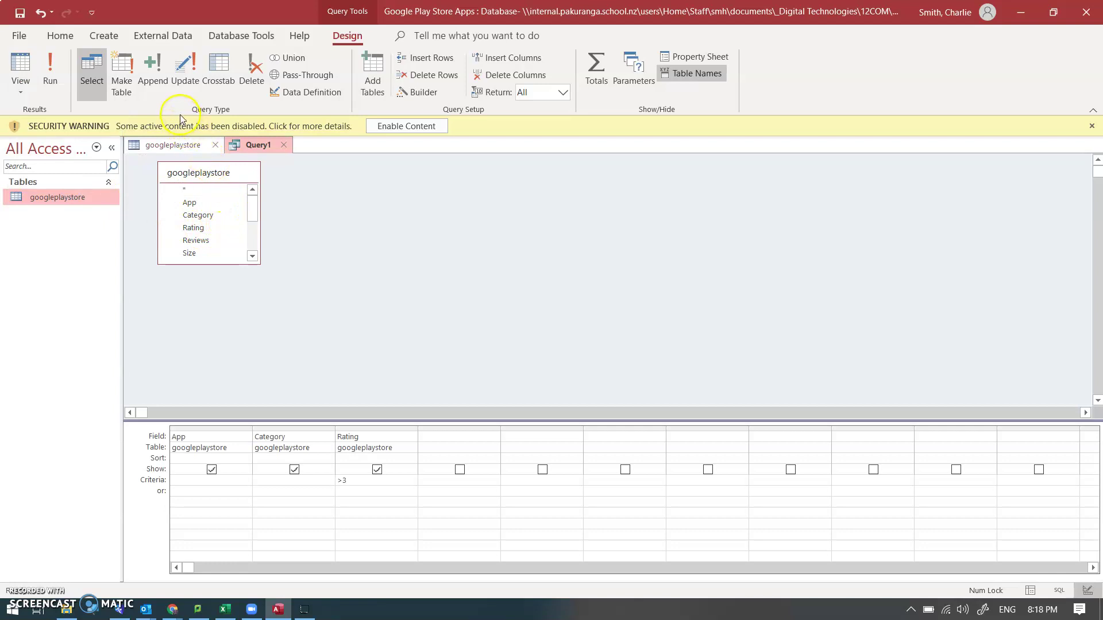
click(161, 84)
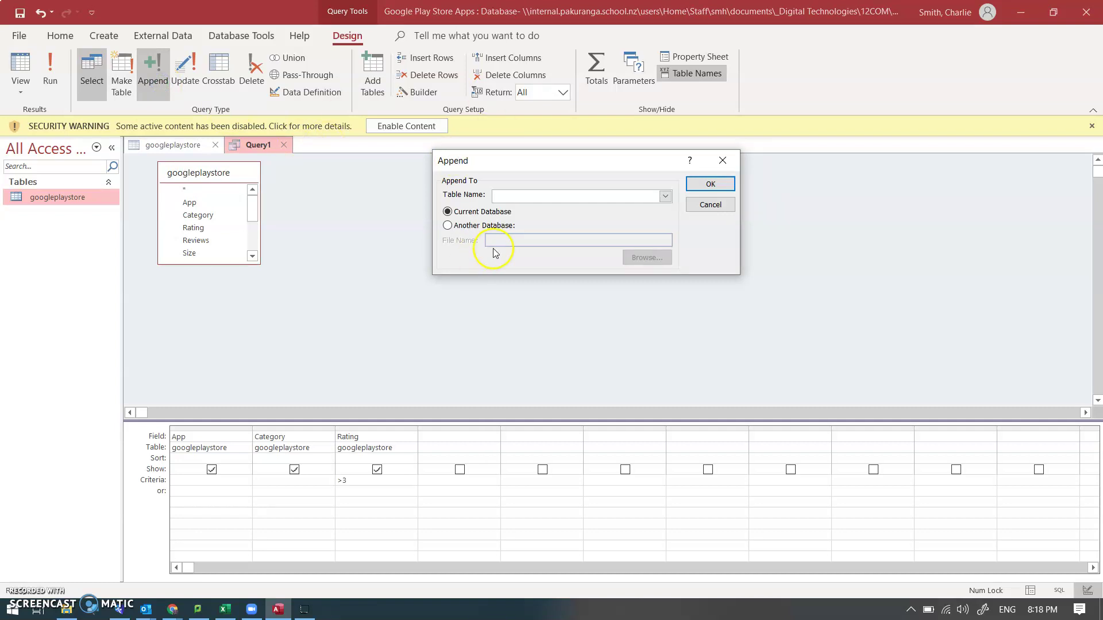
click(707, 208)
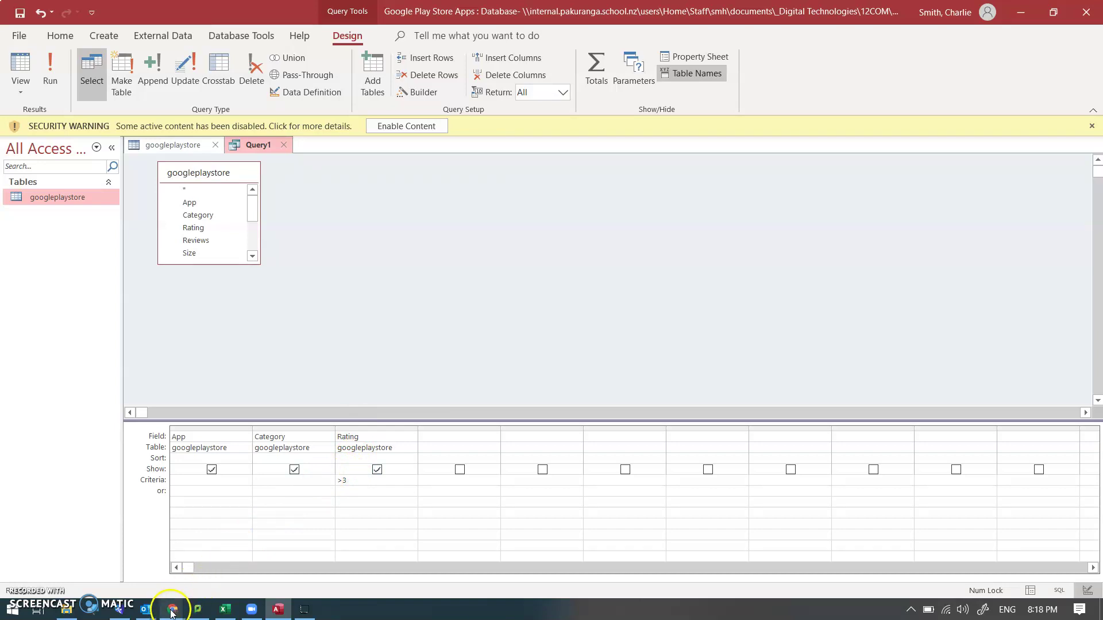
Go to Khan Academy in Chrome and open the 'Creating a table and inserting data' lesson.
mouse_move(172, 612)
click(152, 577)
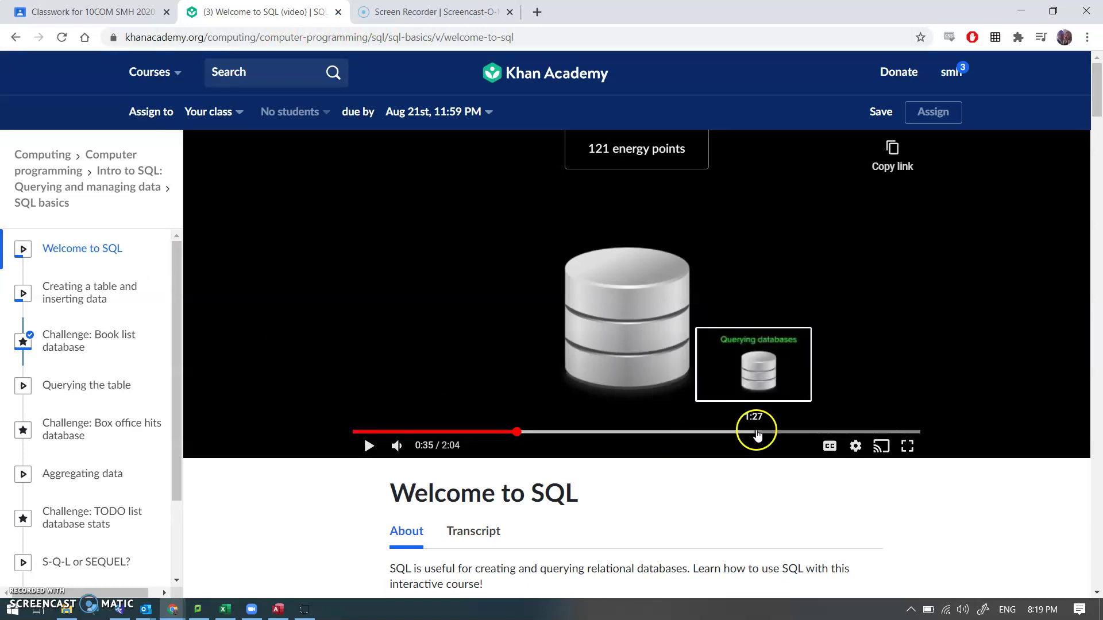
click(711, 434)
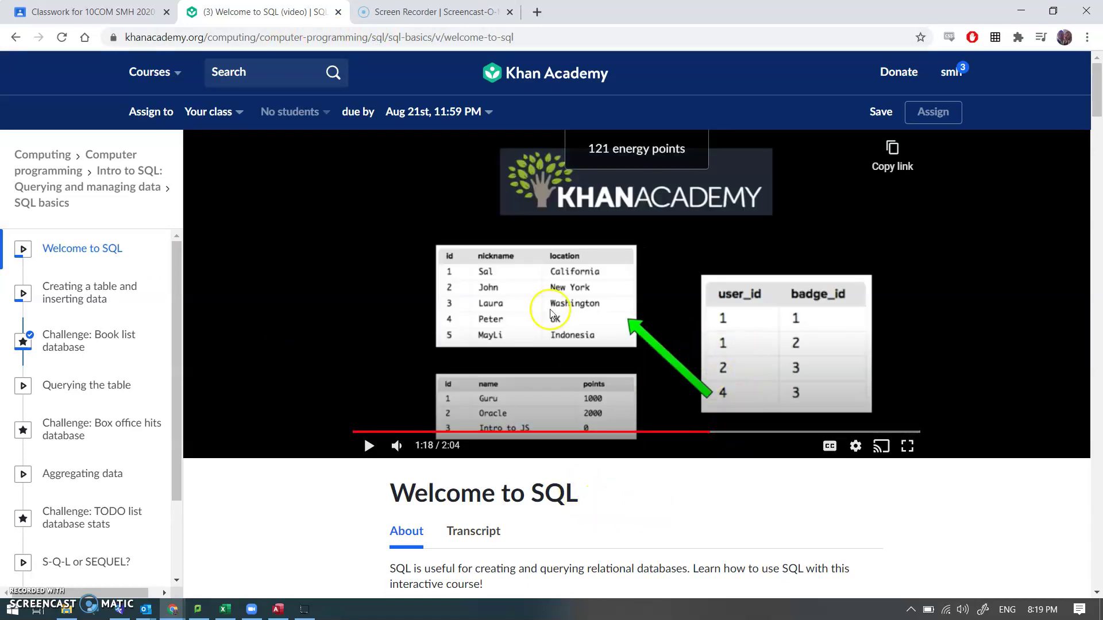
click(82, 290)
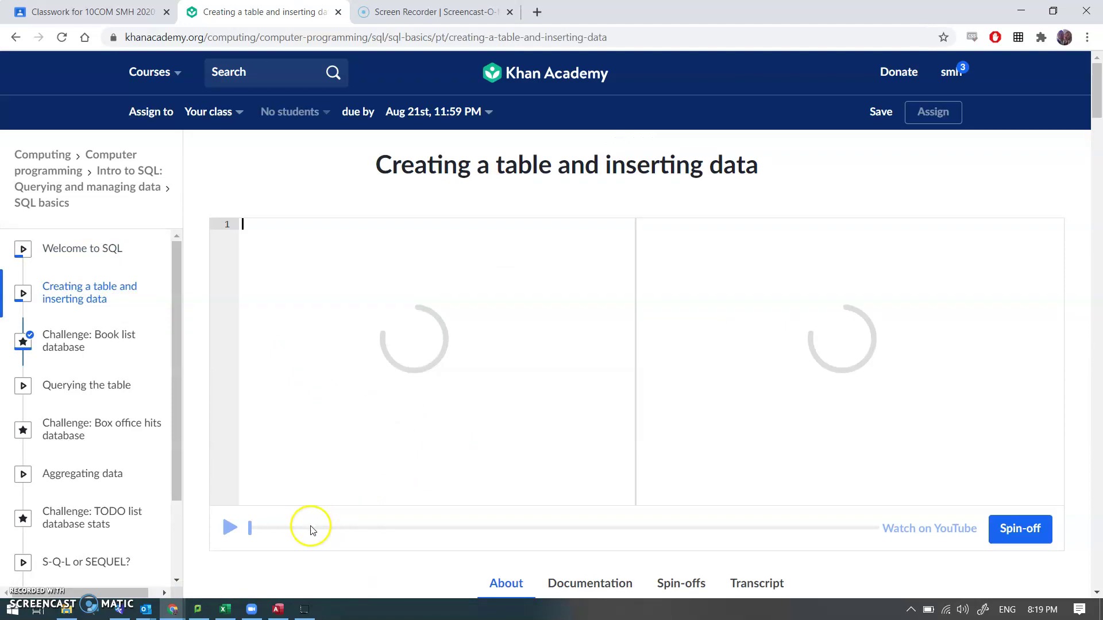
Play the talk-through and skip ahead to 3:06 where the INSERT statements appear.
click(227, 529)
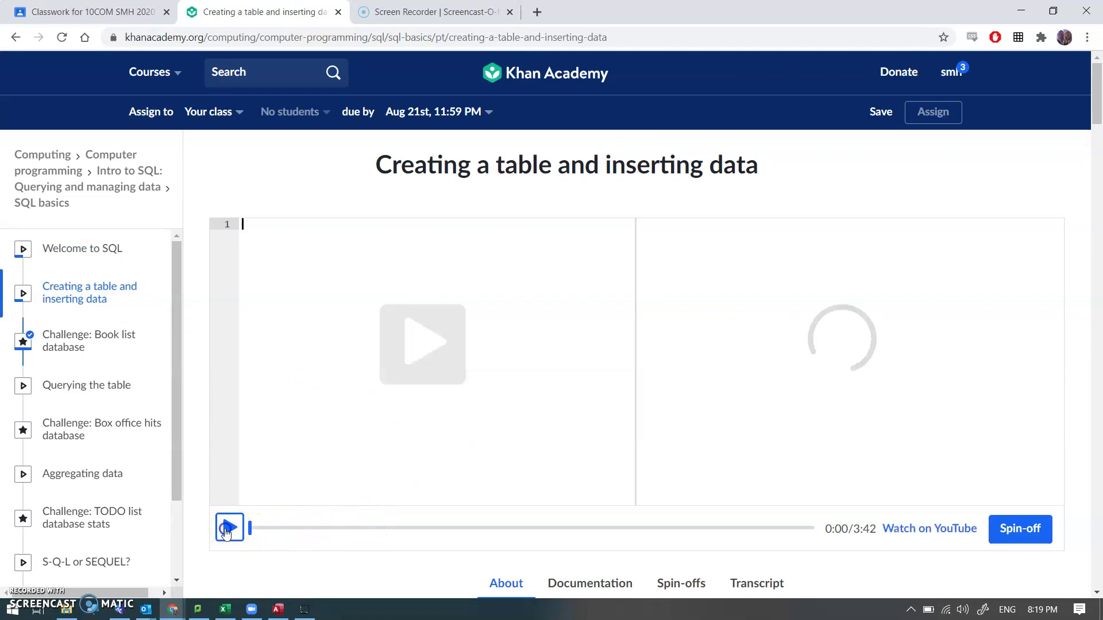
click(227, 530)
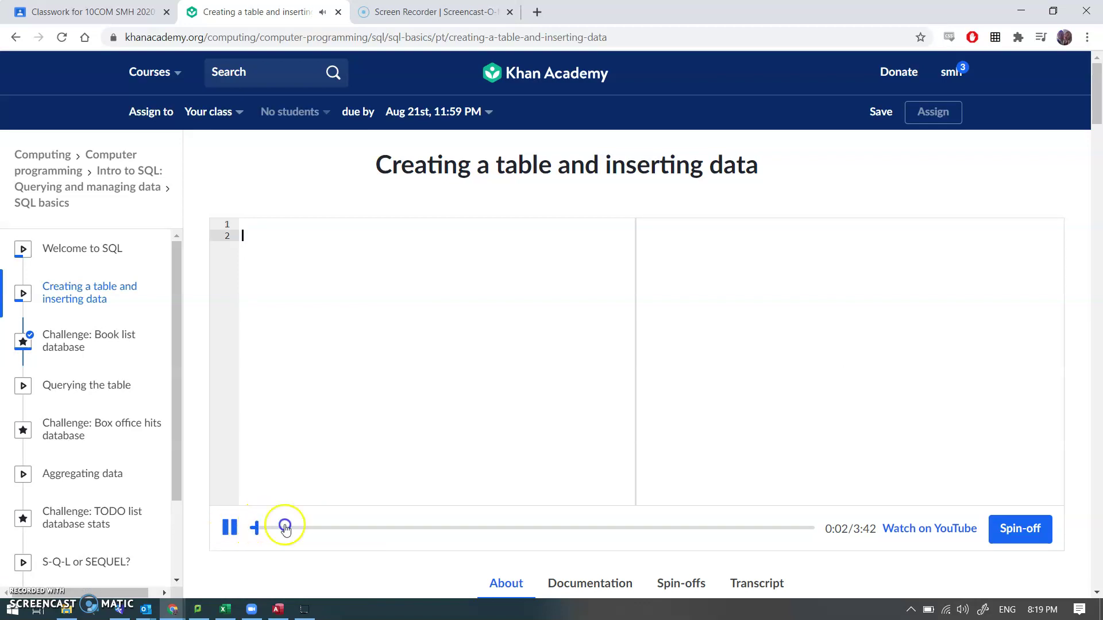
click(566, 536)
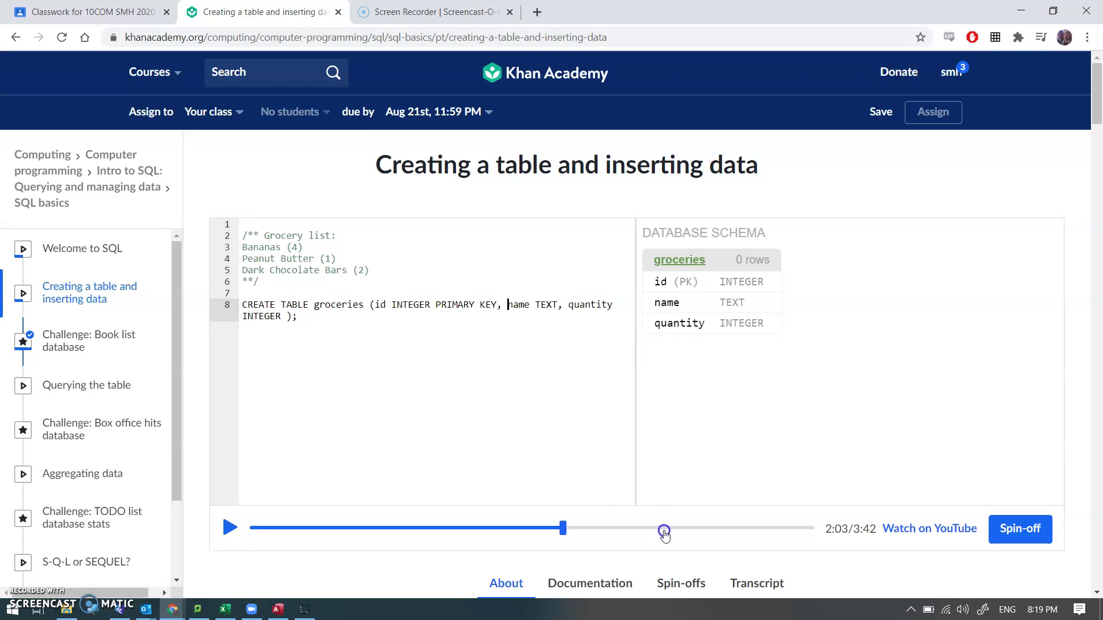
click(573, 569)
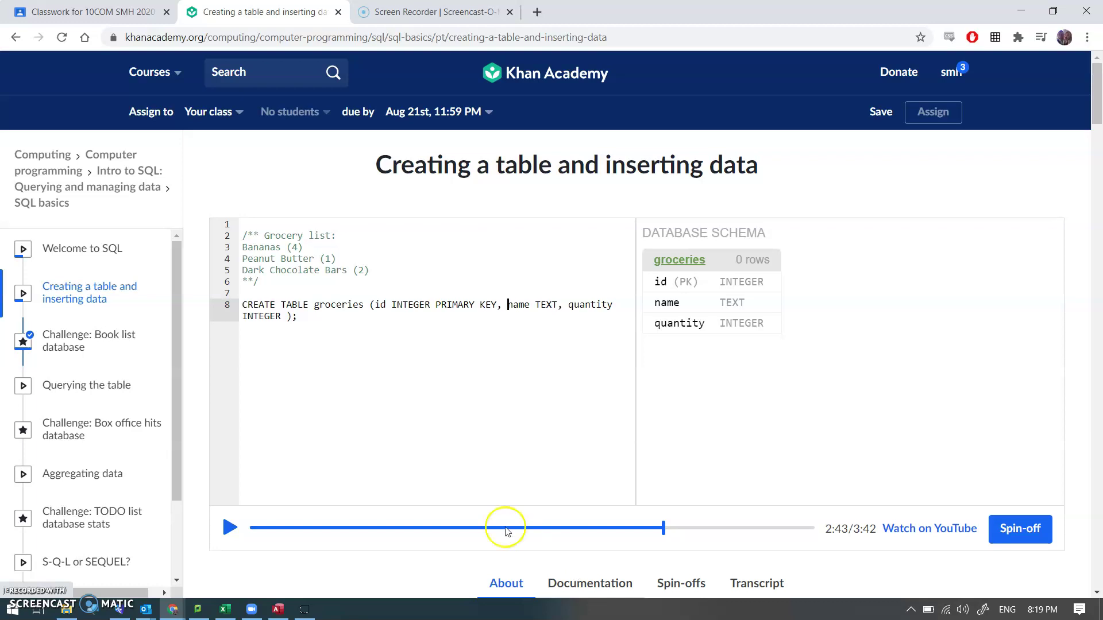
click(724, 536)
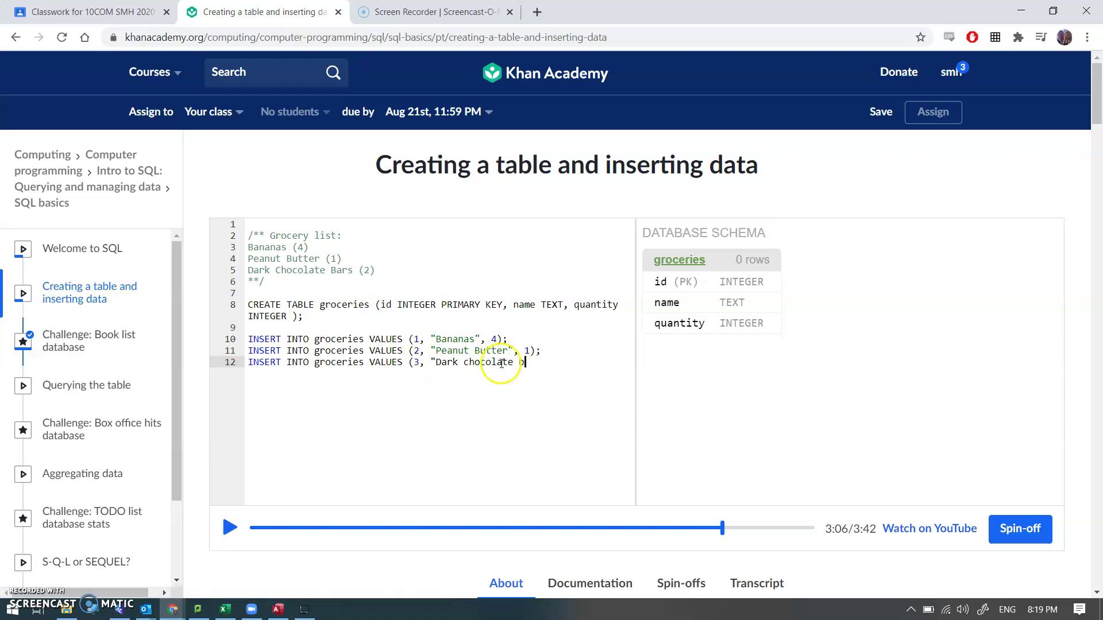
Select the groceries CREATE TABLE and INSERT INTO code in the editor.
click(539, 363)
drag(539, 363, 233, 310)
key(ctrl+c)
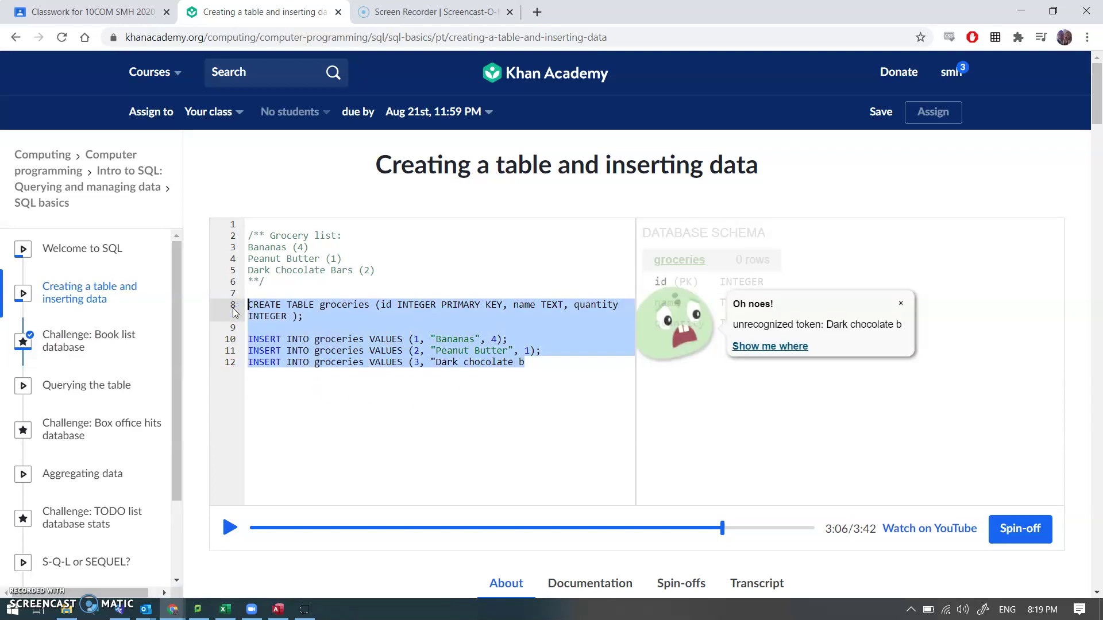
click(83, 348)
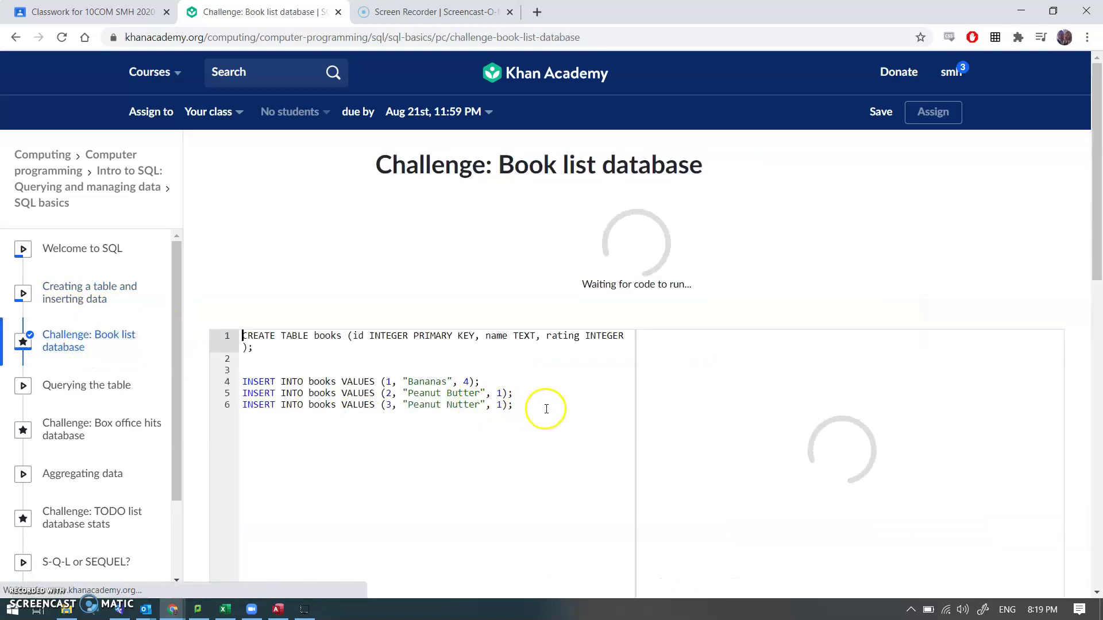
Replace the challenge editor's code with the pasted groceries SQL.
drag(547, 406, 156, 340)
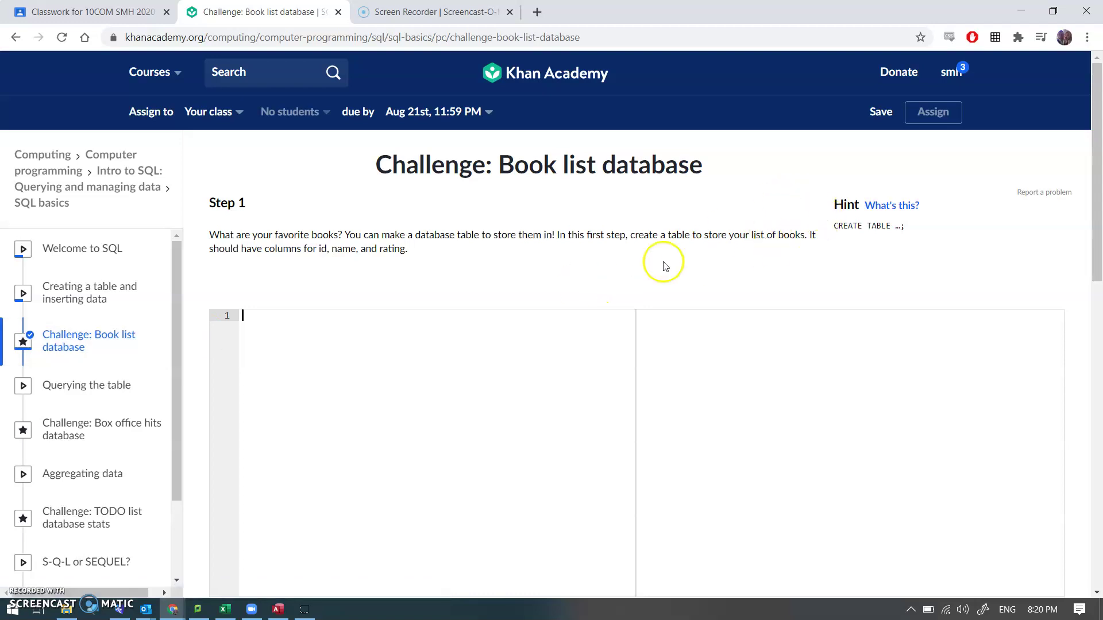
scroll(780, 280, down, 2)
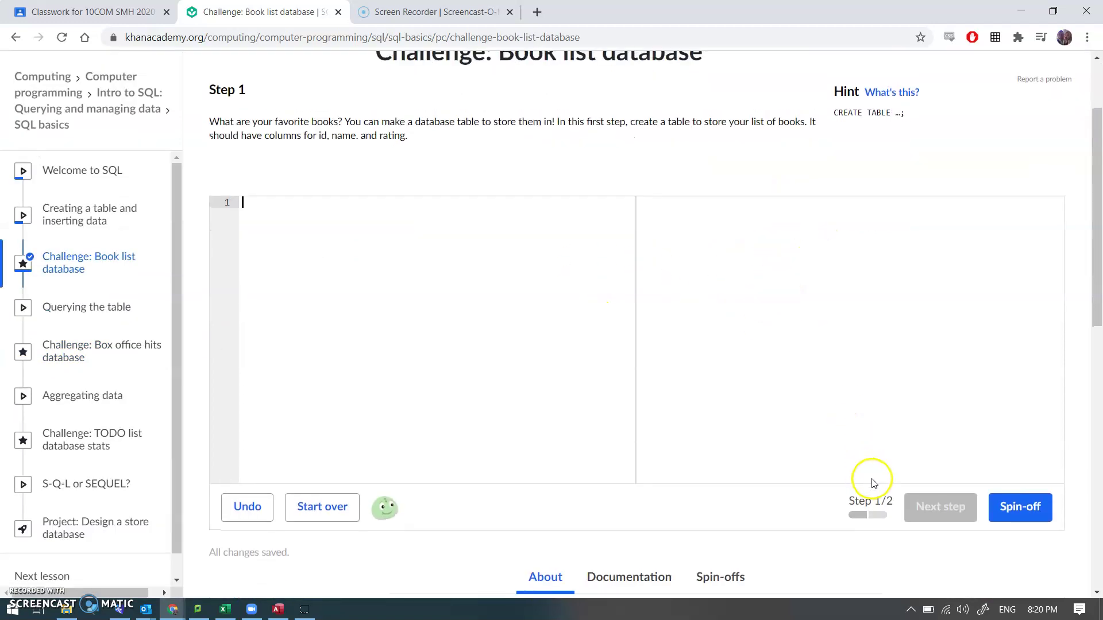
scroll(865, 473, up, 2)
scroll(865, 472, down, 1)
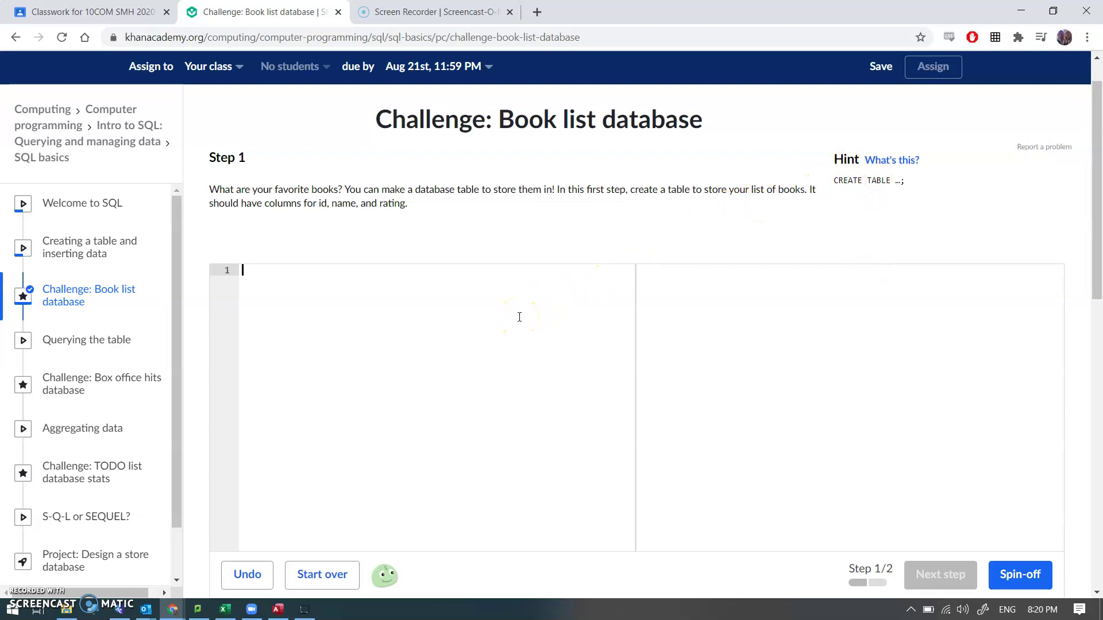
key(ctrl+v)
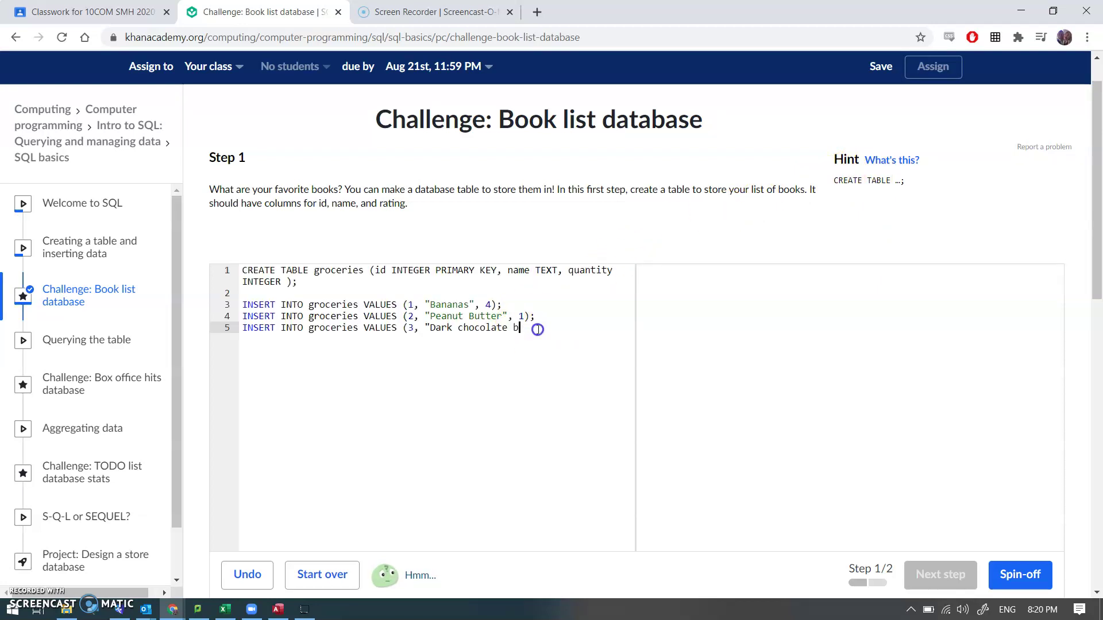
Delete the three INSERT lines and rename the table from groceries to books.
drag(537, 325, 222, 294)
key(BackSpace)
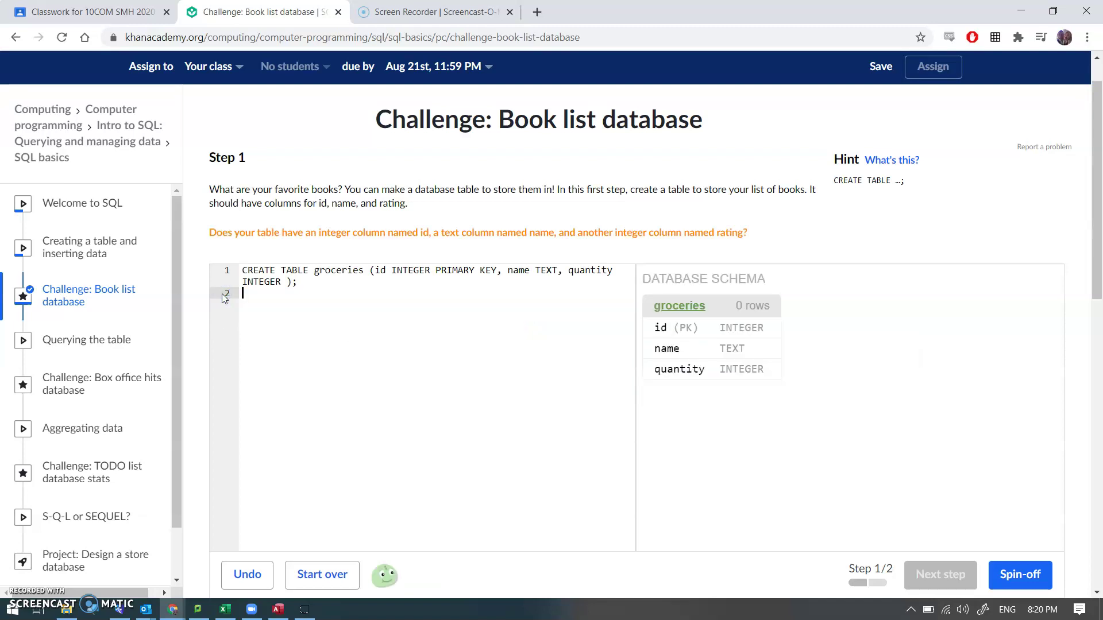
double_click(329, 272)
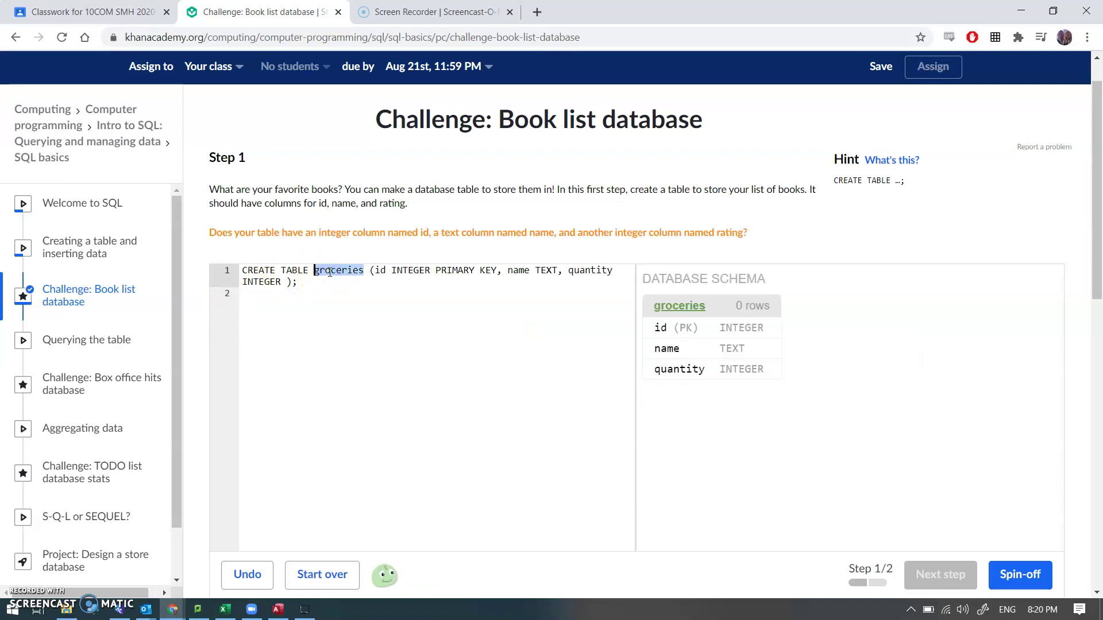
text(books)
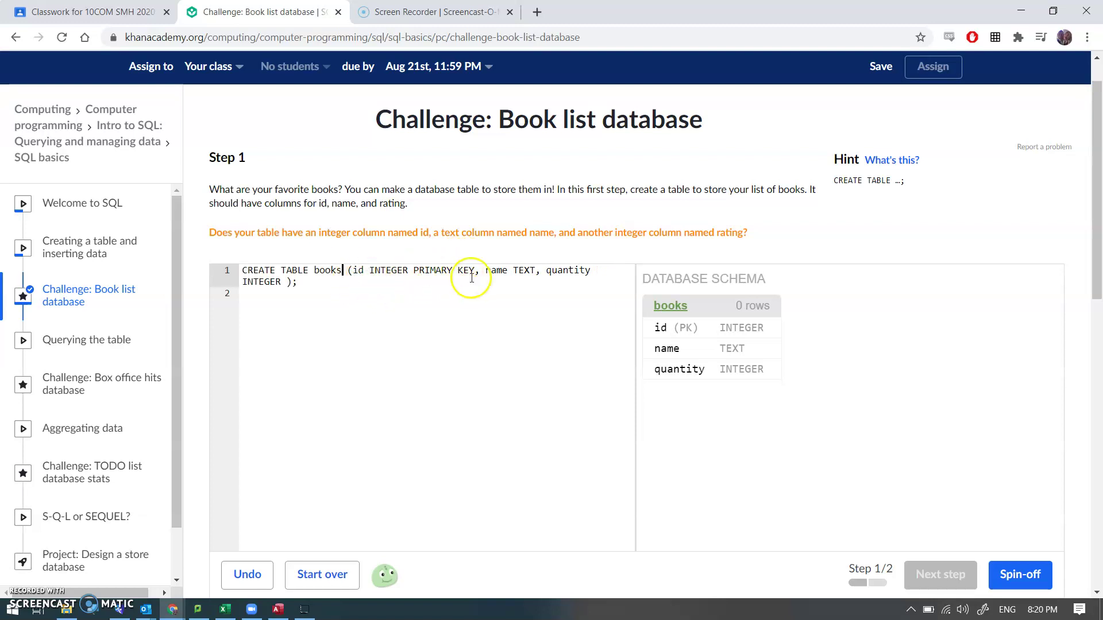
double_click(568, 270)
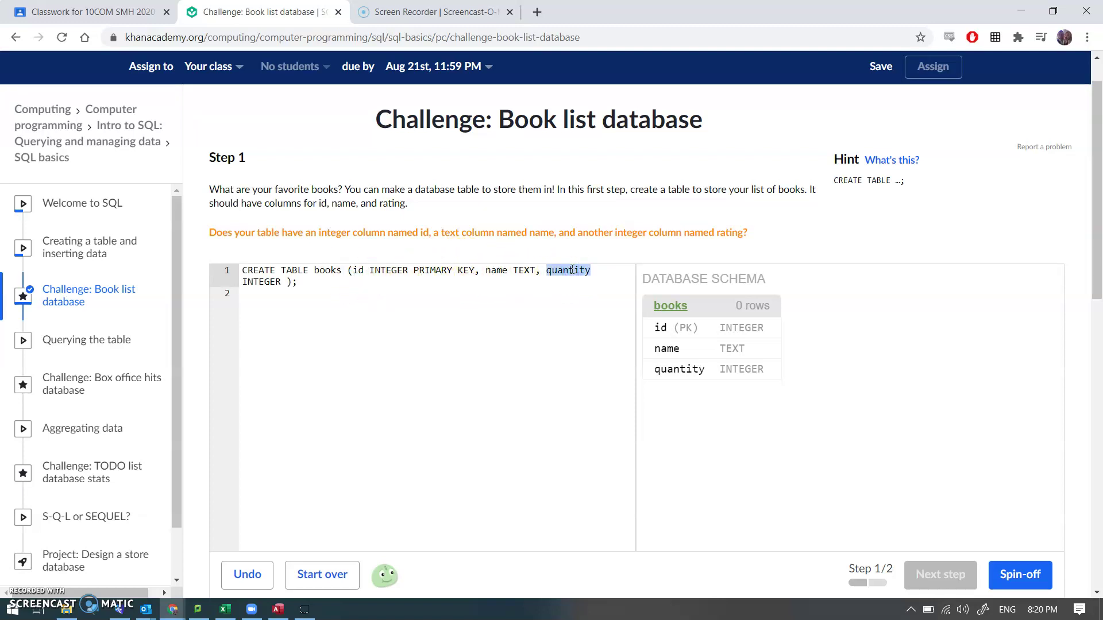